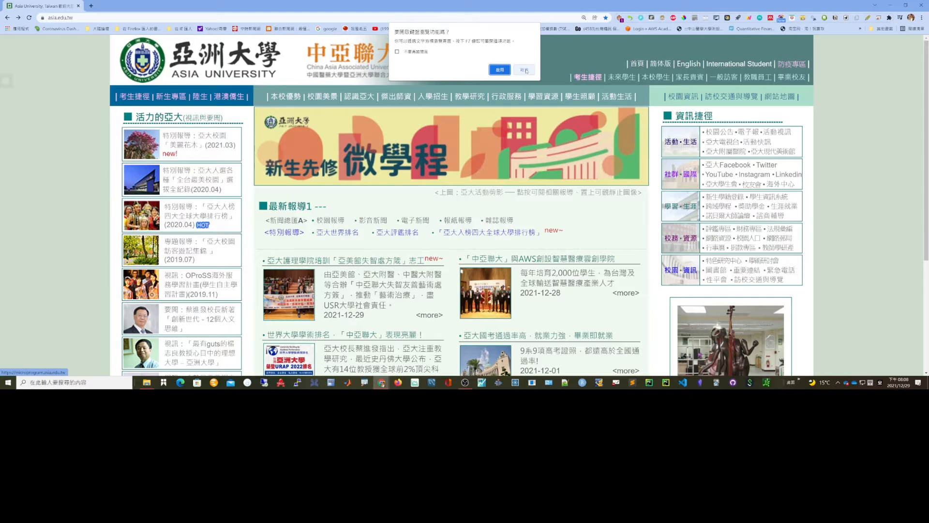
# - Dismiss the browser notice, switch the Asia University site to English and open its Library page
pyautogui.click(525, 70)
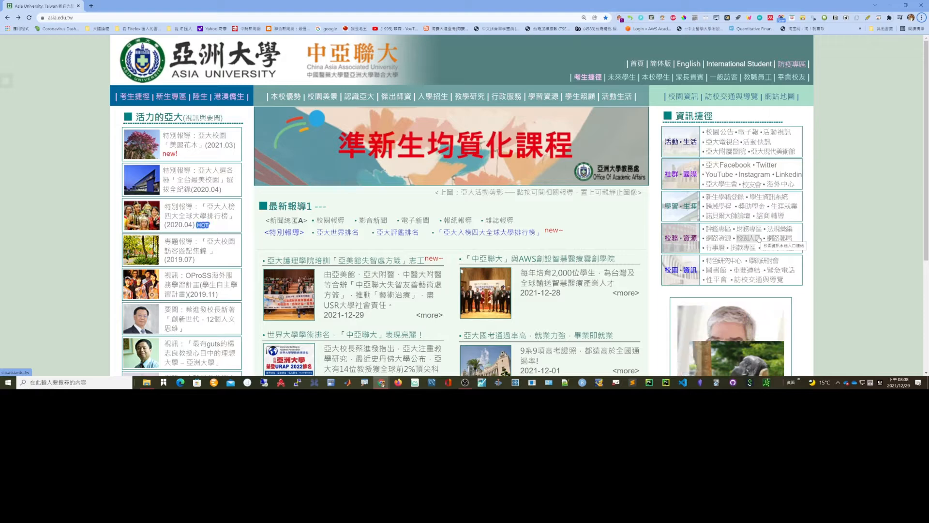
pyautogui.click(687, 65)
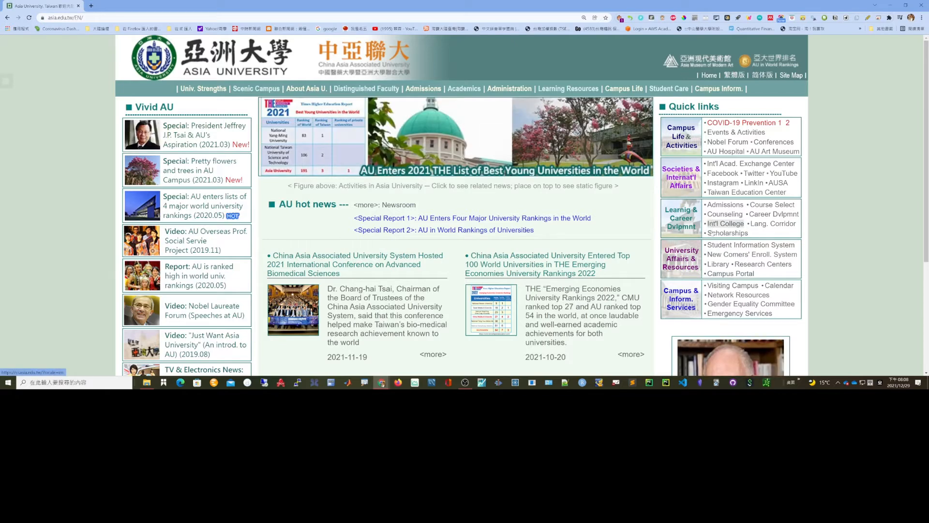
pyautogui.click(717, 264)
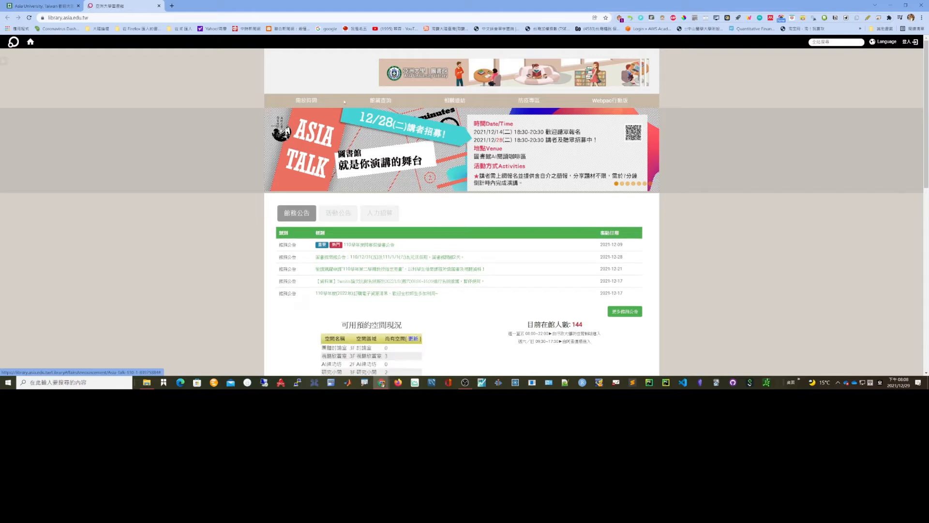
# - Switch the library website's language to English
pyautogui.moveTo(458, 101)
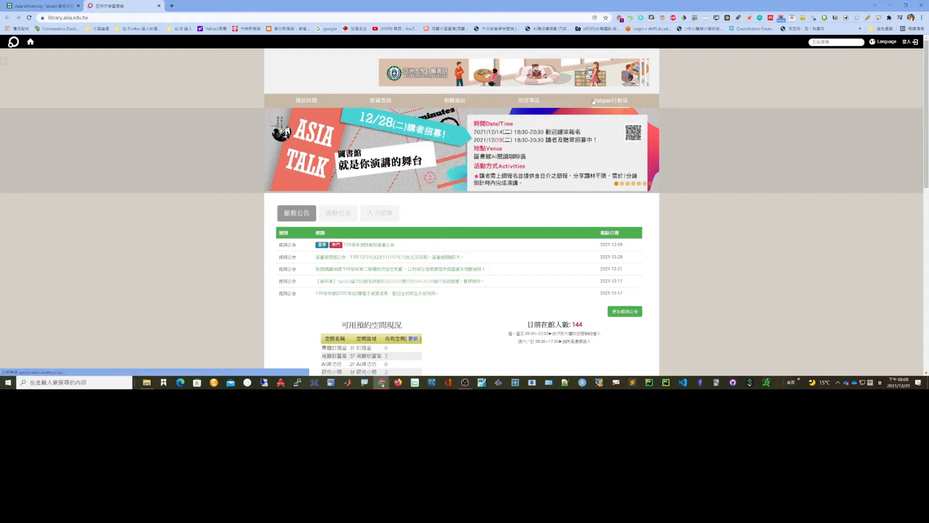
pyautogui.moveTo(385, 100)
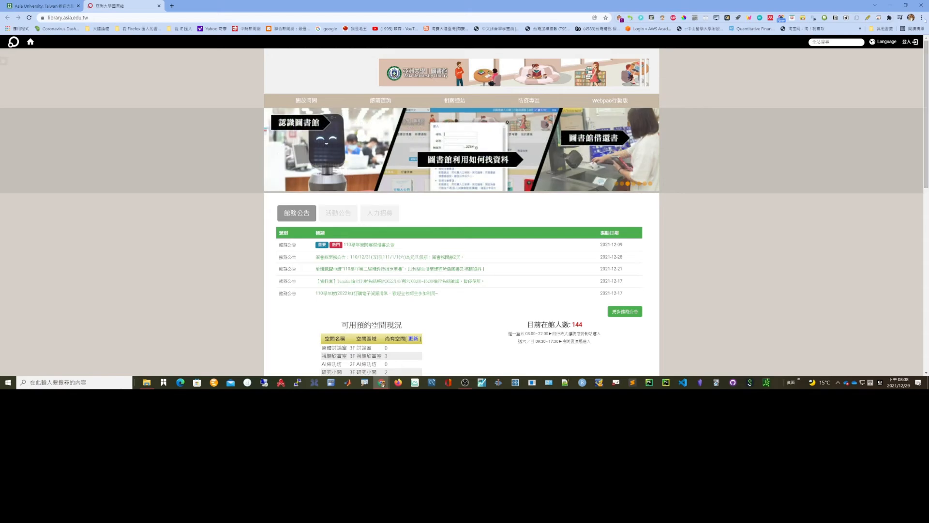
pyautogui.click(884, 42)
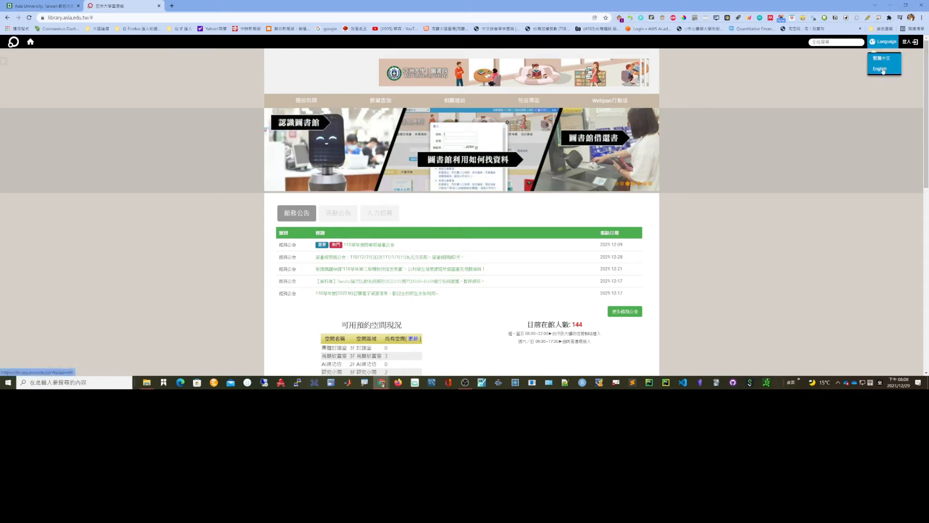
pyautogui.click(880, 69)
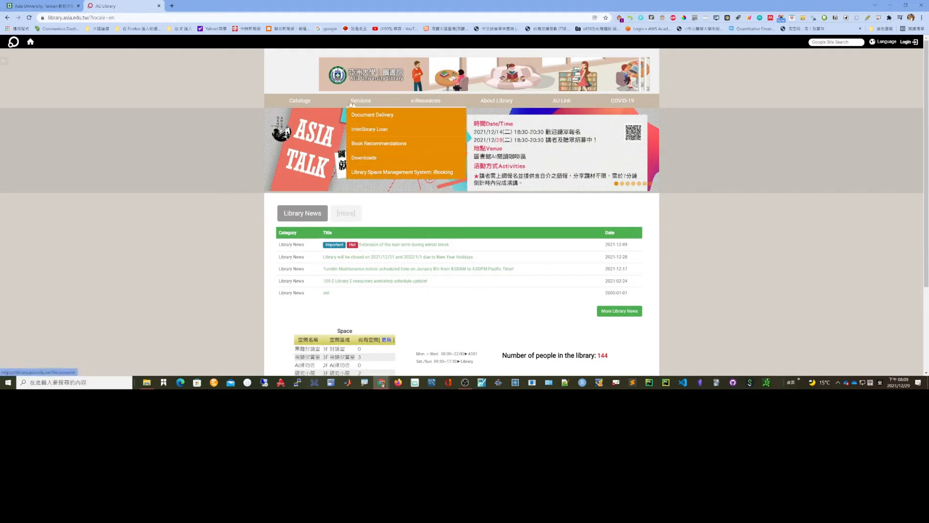
# - Open the ERM e-resources management system from the library's electronic resources
pyautogui.moveTo(430, 103)
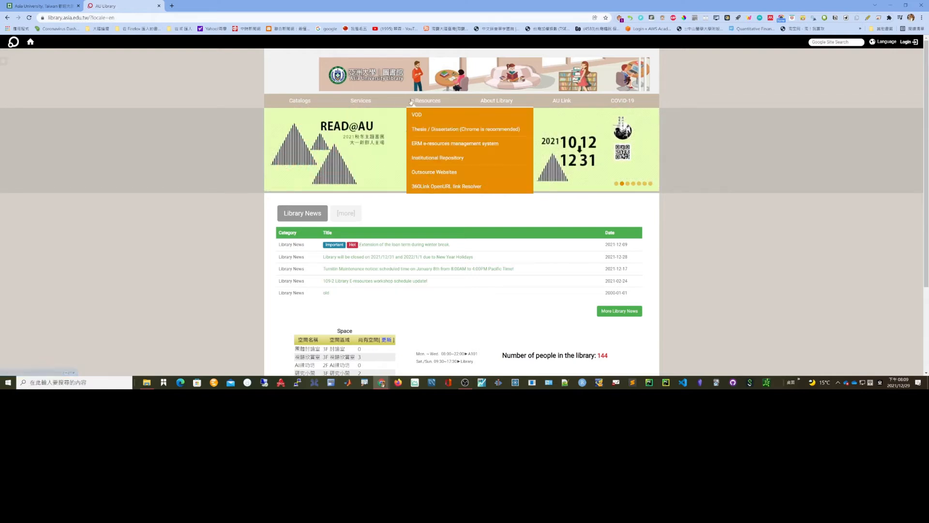
pyautogui.click(437, 144)
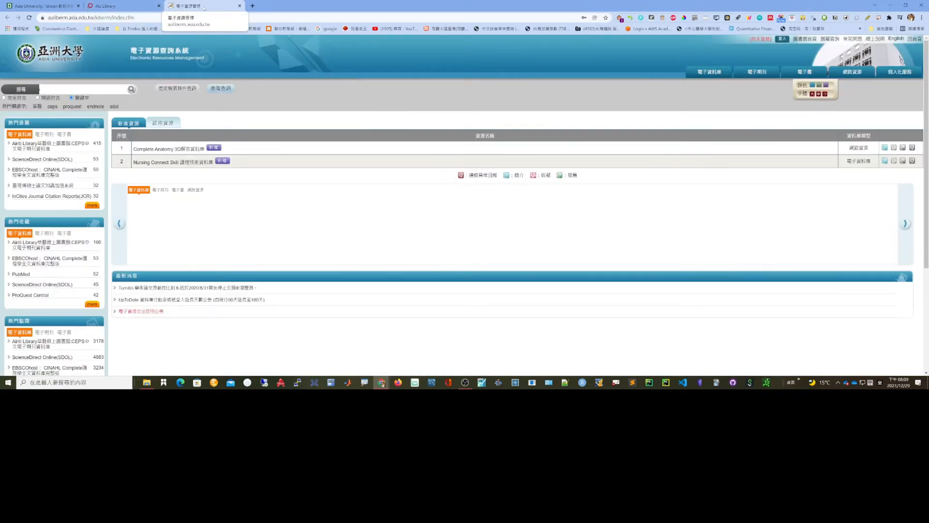
pyautogui.click(119, 6)
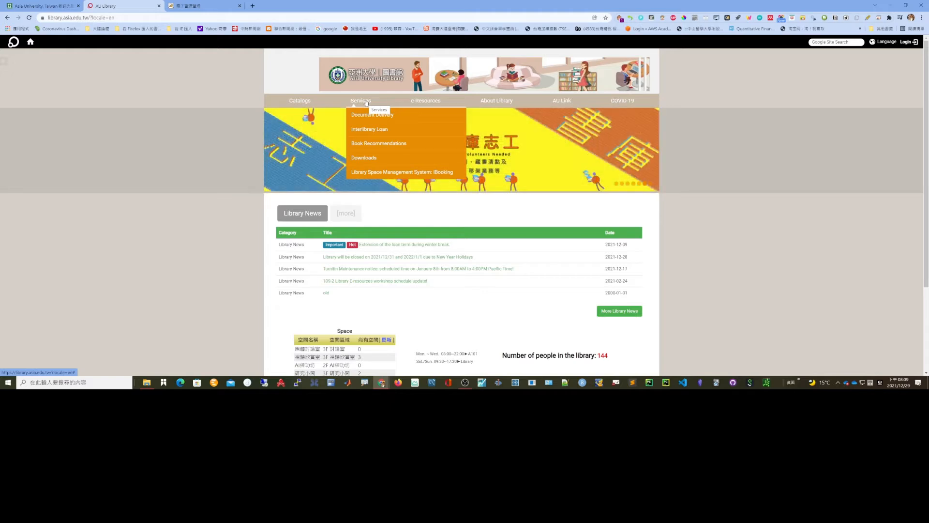
pyautogui.click(202, 7)
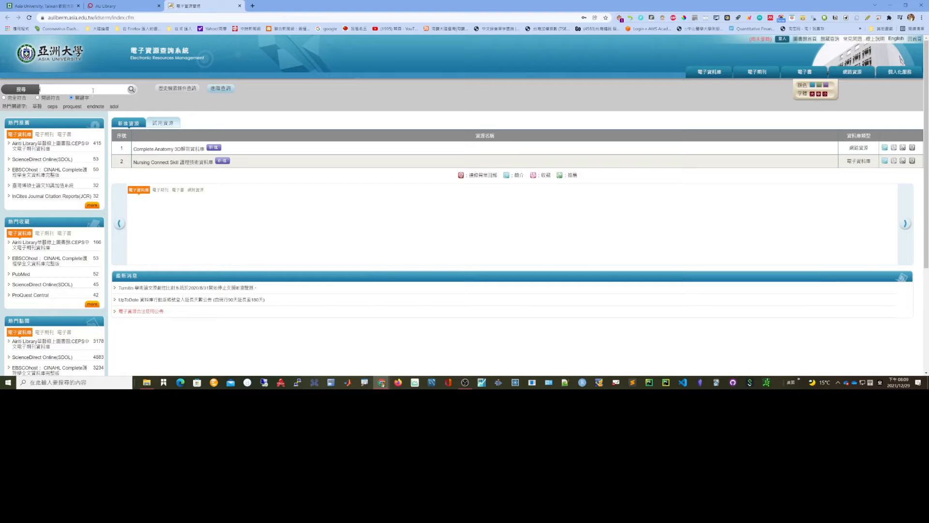
# - Search the electronic resources system for the keyword "tej"
pyautogui.click(93, 91)
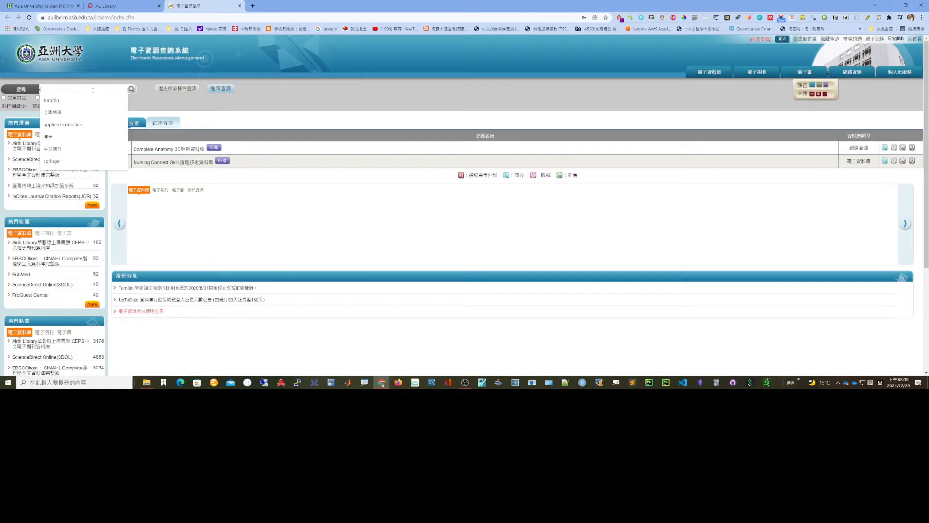
pyautogui.write('sc')
pyautogui.press('BackSpace')
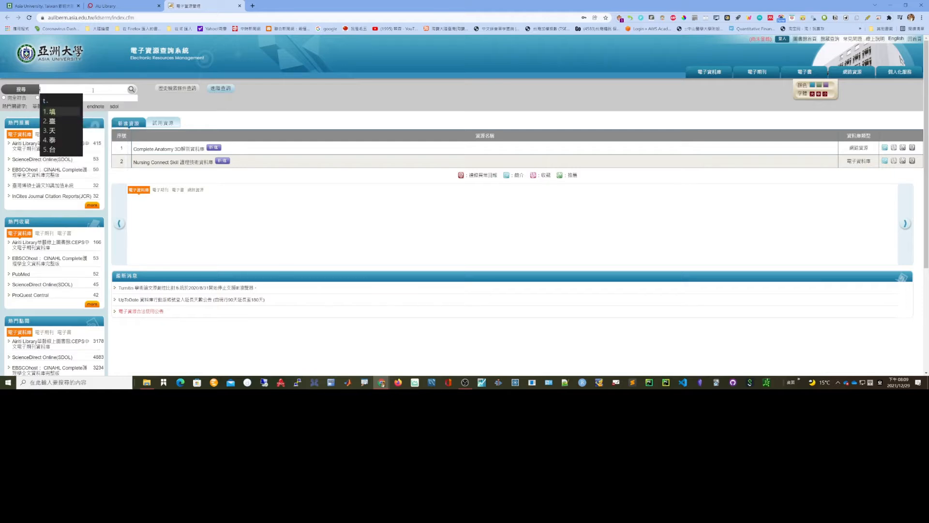
pyautogui.press('BackSpace')
pyautogui.press('shift')
pyautogui.write('tui')
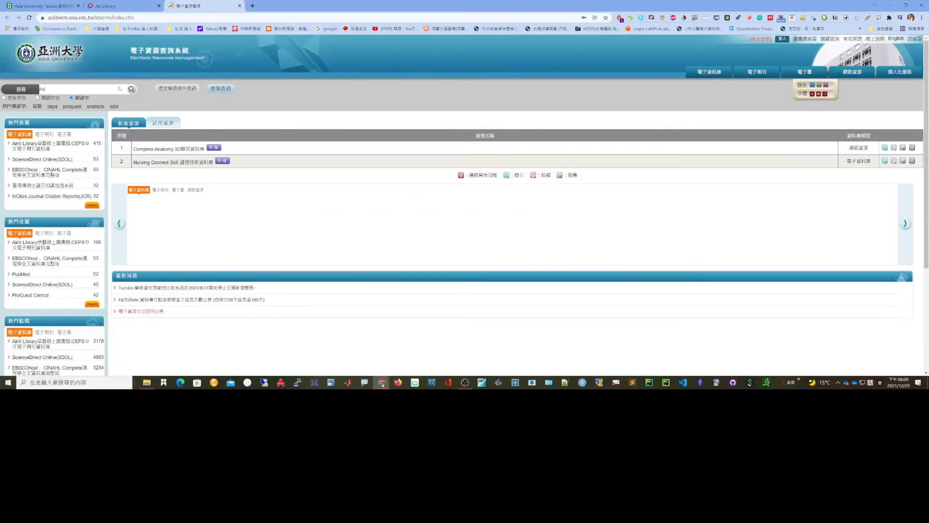
pyautogui.click(132, 89)
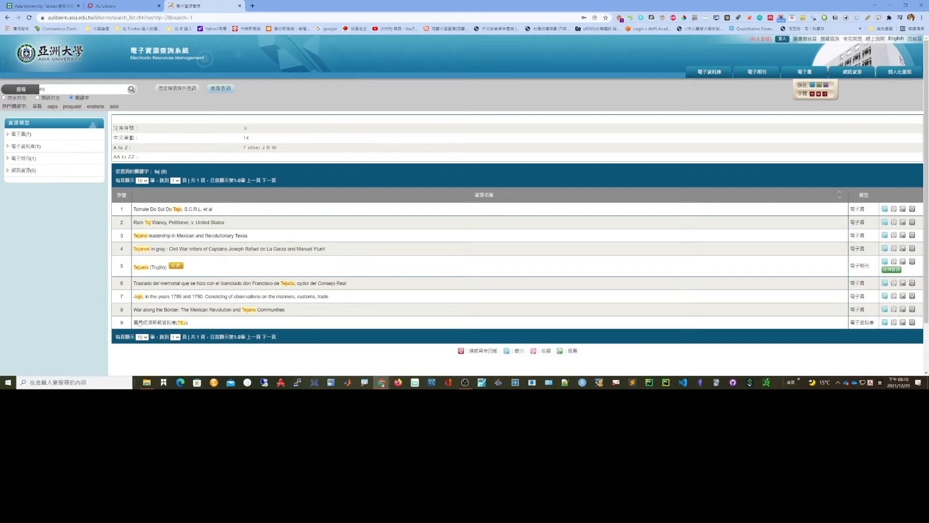
# - Open the TEJ database result, sign in with the saved library account and continue to its software download page
pyautogui.click(176, 322)
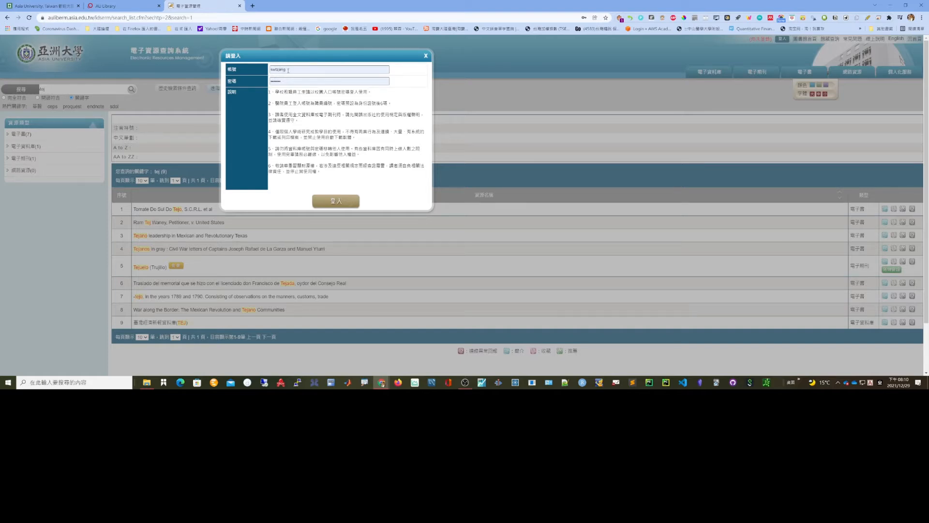
pyautogui.click(337, 202)
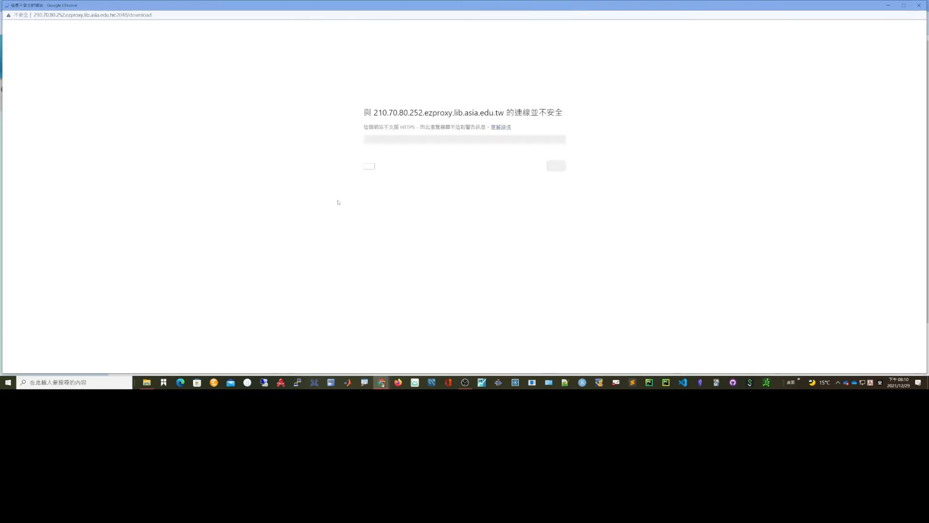
pyautogui.click(366, 157)
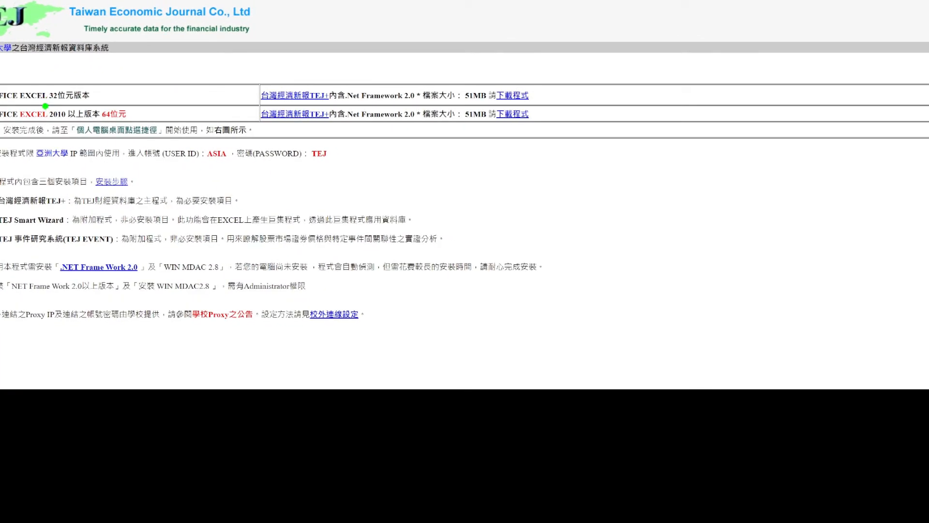
pyautogui.moveTo(45, 105)
pyautogui.mouseDown()
pyautogui.moveTo(93, 106)
pyautogui.moveTo(144, 125)
pyautogui.mouseUp()
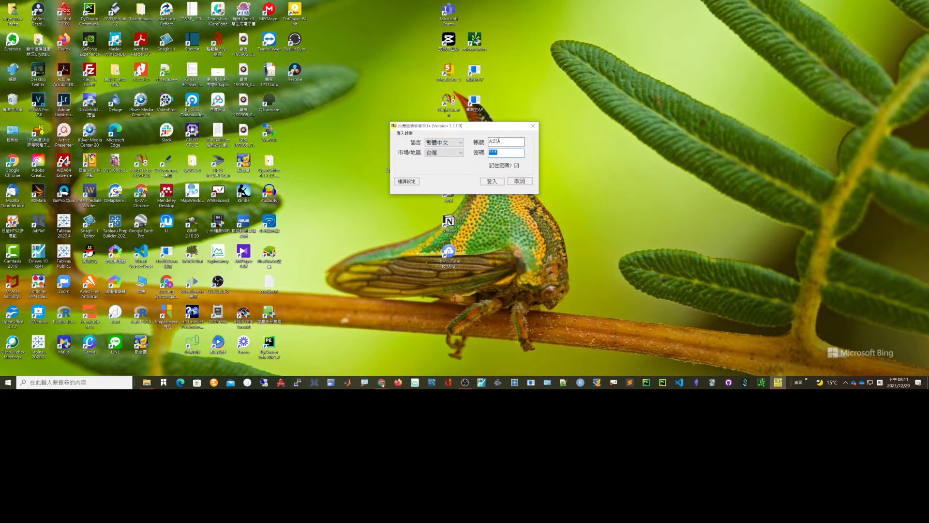
# - Log in to the TEJ+ Data Bank with the language set to English, accept the login role and dismiss the notice window
pyautogui.moveTo(502, 141)
pyautogui.mouseDown()
pyautogui.moveTo(488, 141)
pyautogui.moveTo(499, 154)
pyautogui.moveTo(489, 153)
pyautogui.mouseUp()
pyautogui.click(452, 143)
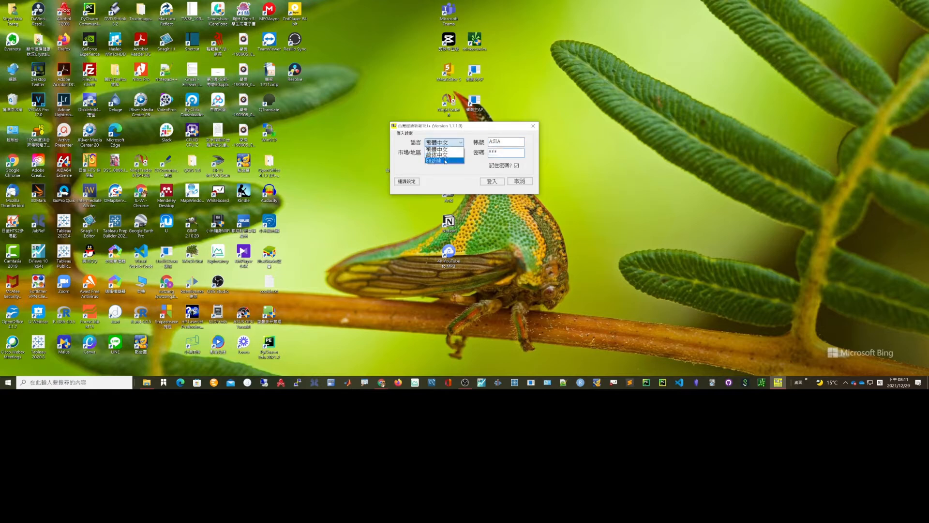
pyautogui.click(445, 161)
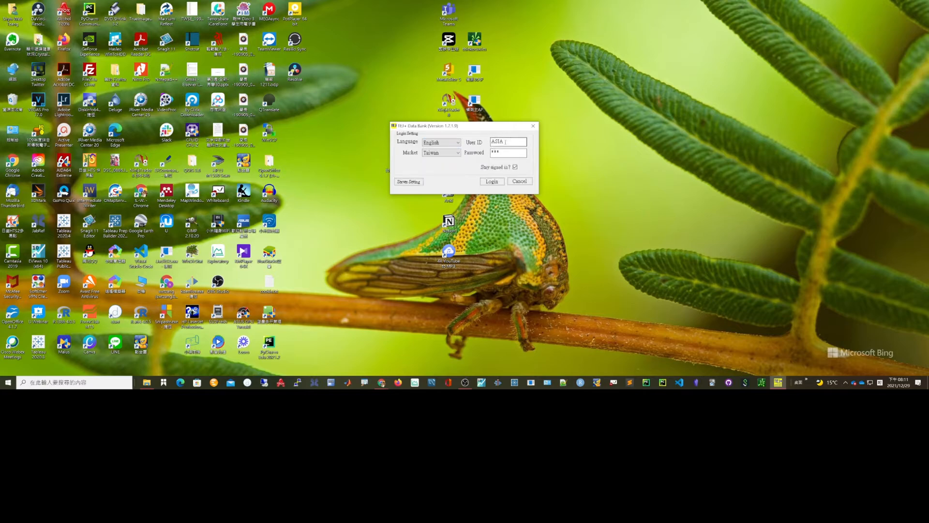
pyautogui.moveTo(505, 142); pyautogui.dragTo(491, 142)
pyautogui.click(501, 152)
pyautogui.click(495, 181)
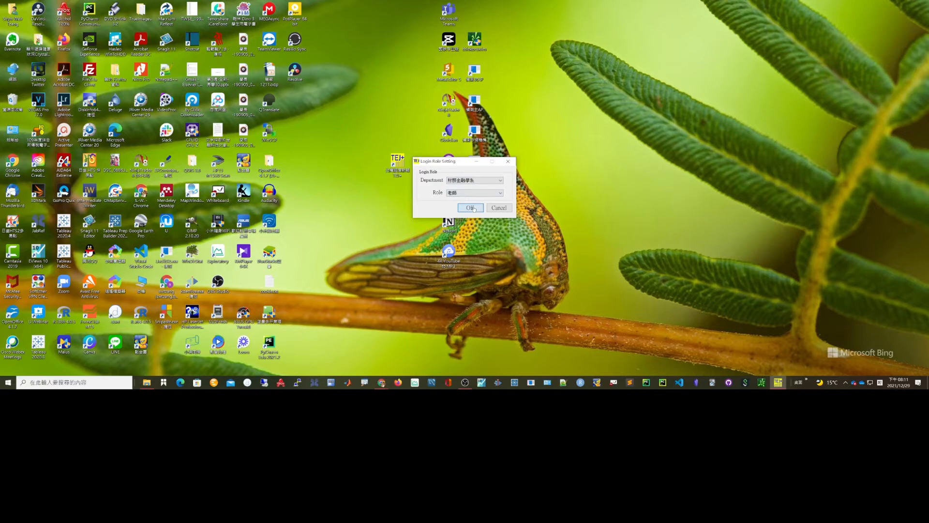
pyautogui.click(472, 208)
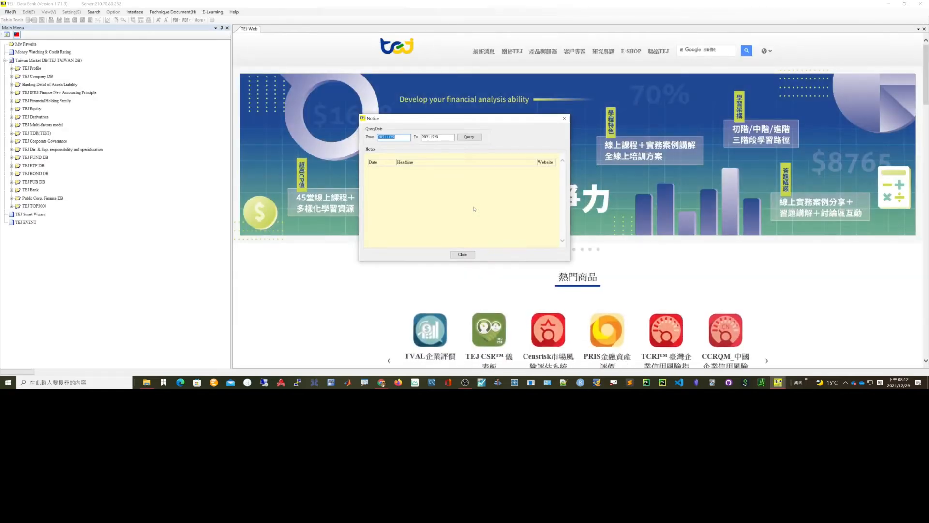
pyautogui.click(564, 118)
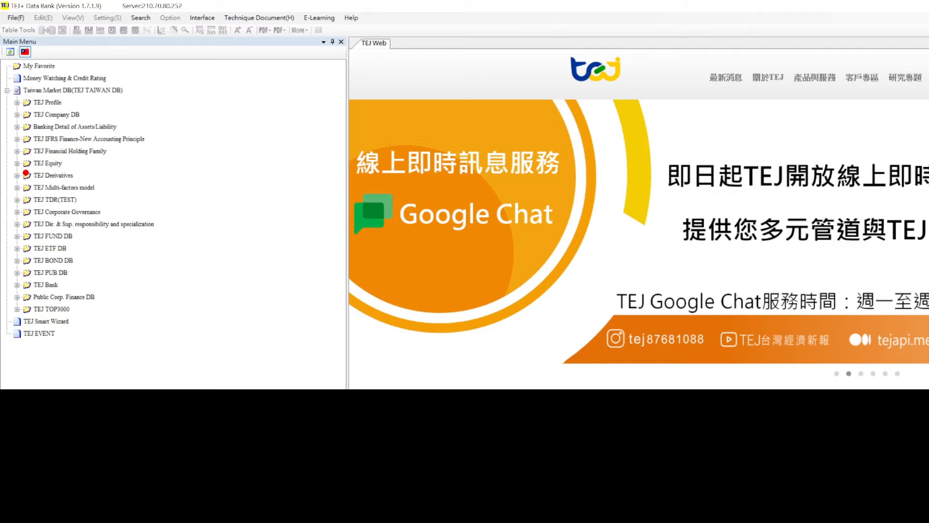
# - Expand TEJ Equity in the Taiwan Market DB and open the TSE/OTC Adjusted_Price(Weekly)-Ex_R+D table
pyautogui.moveTo(21, 171); pyautogui.dragTo(68, 168)
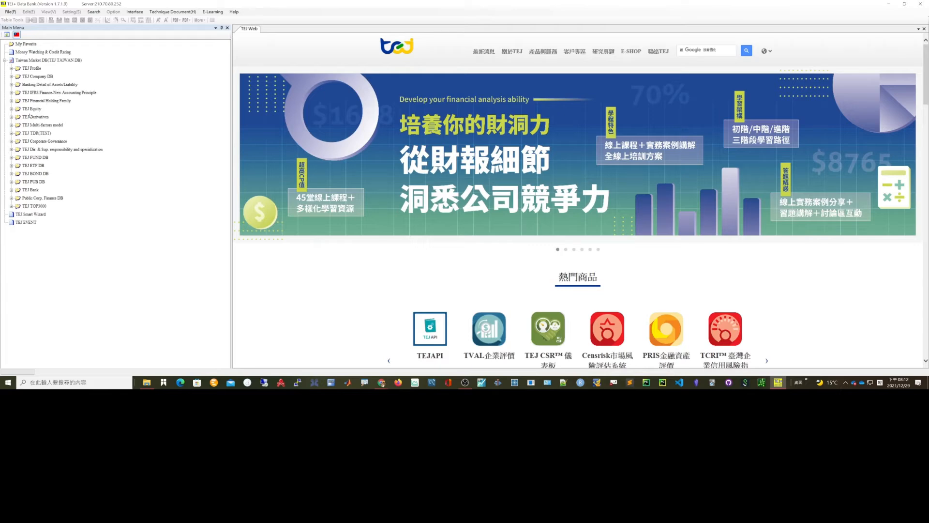
pyautogui.click(34, 110)
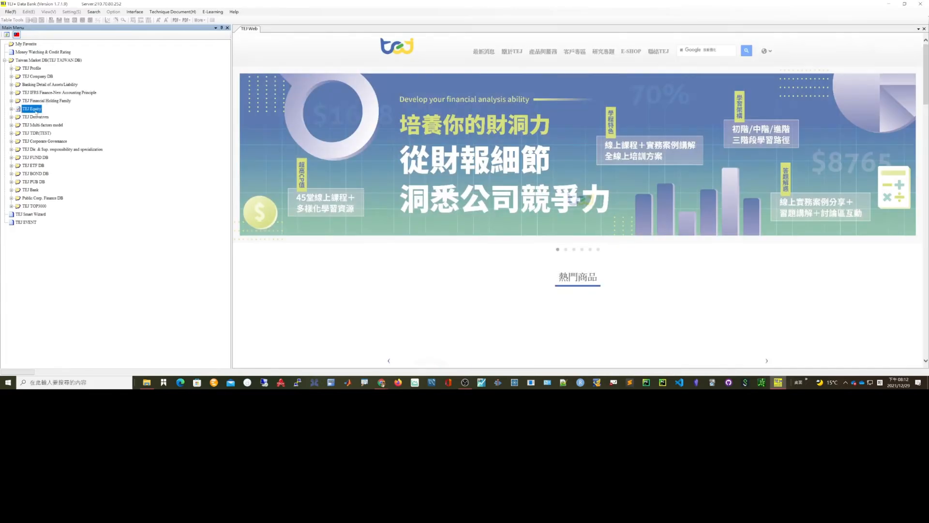
pyautogui.doubleClick(34, 109)
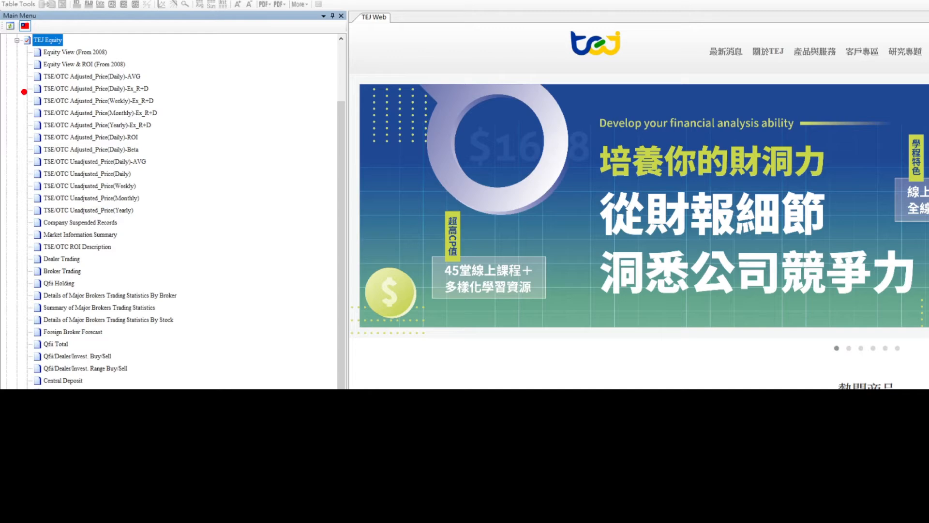
pyautogui.moveTo(23, 94); pyautogui.dragTo(158, 96)
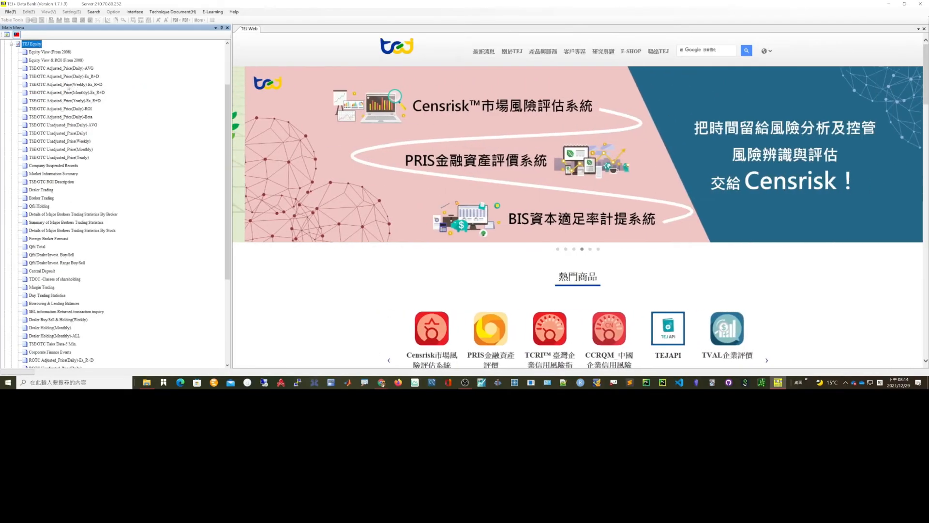
pyautogui.doubleClick(43, 84)
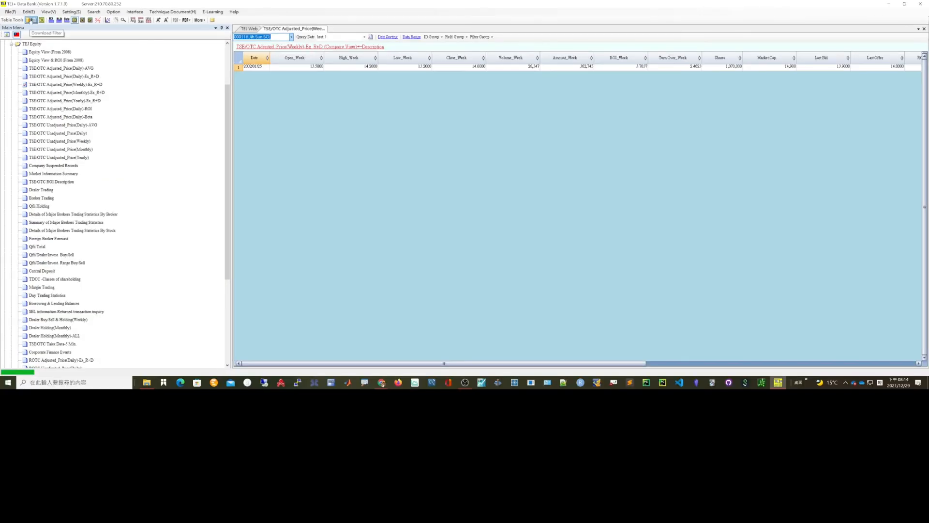
# - Start a file export of the weekly adjusted price table and limit the selectable IDs to the TWSE market
pyautogui.click(30, 20)
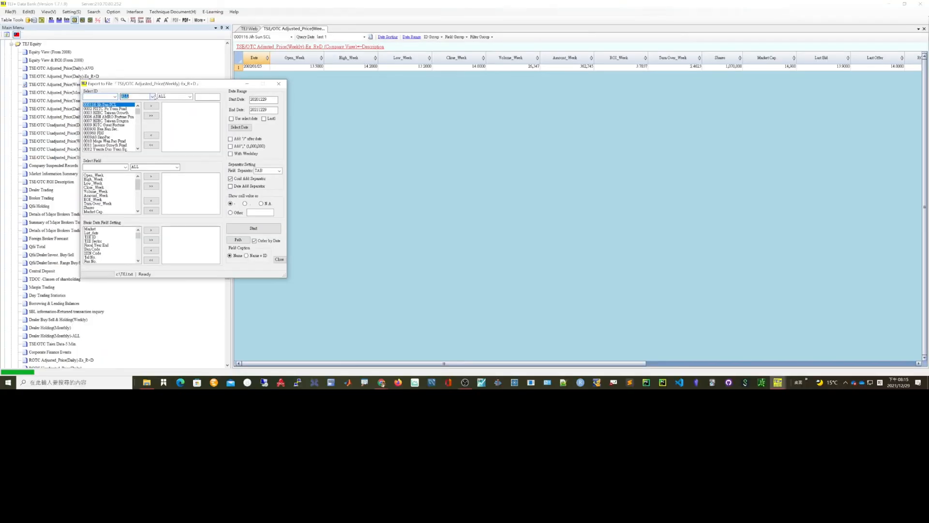
pyautogui.click(152, 96)
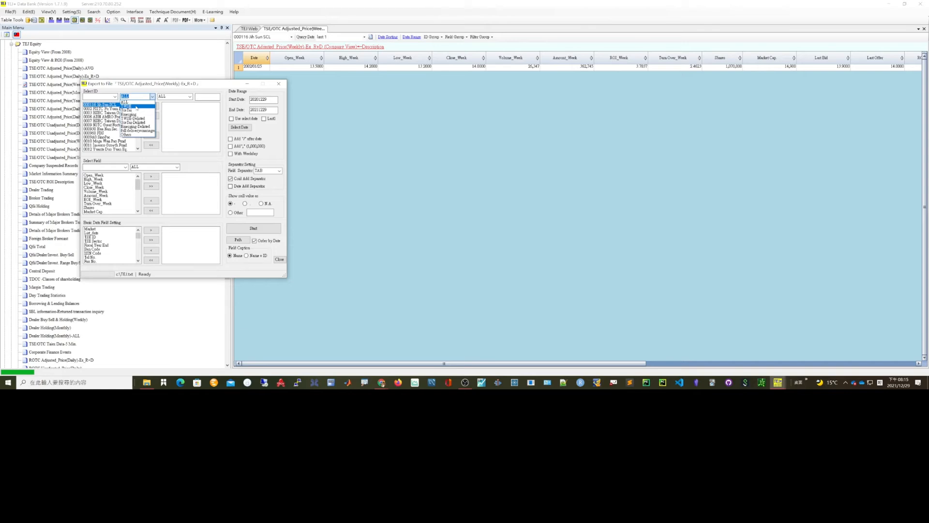
pyautogui.click(136, 108)
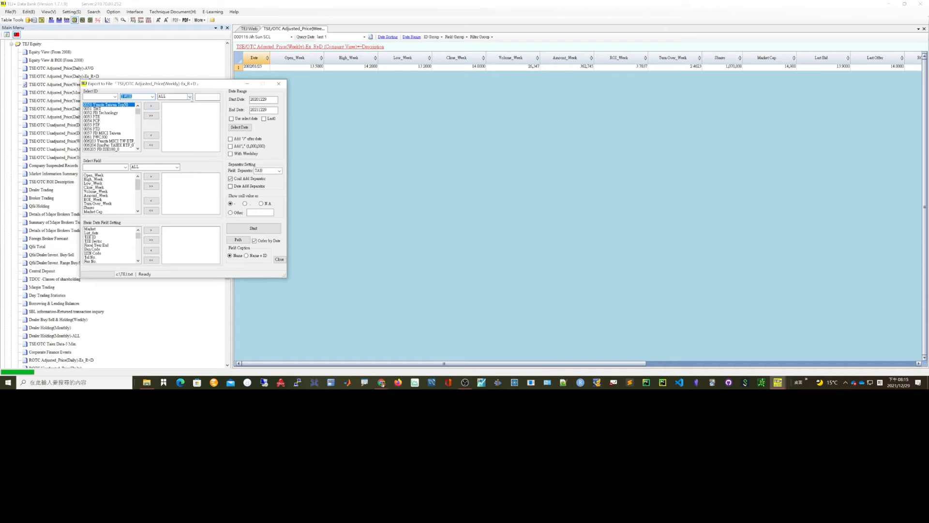
# - Try the common stock category filters on the TWSE IDs, first excluding TDR and then excluding TDR/F
pyautogui.click(190, 96)
pyautogui.click(174, 107)
pyautogui.click(178, 97)
pyautogui.click(190, 96)
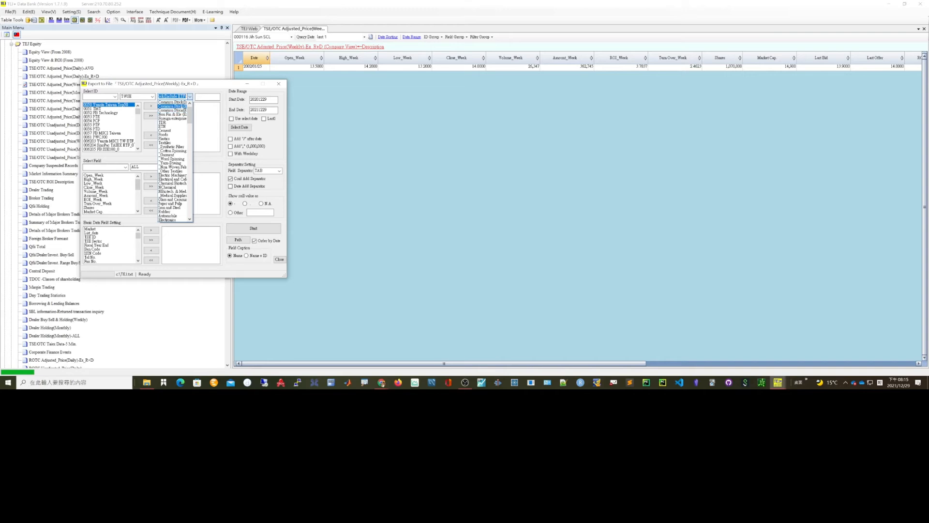
pyautogui.click(180, 106)
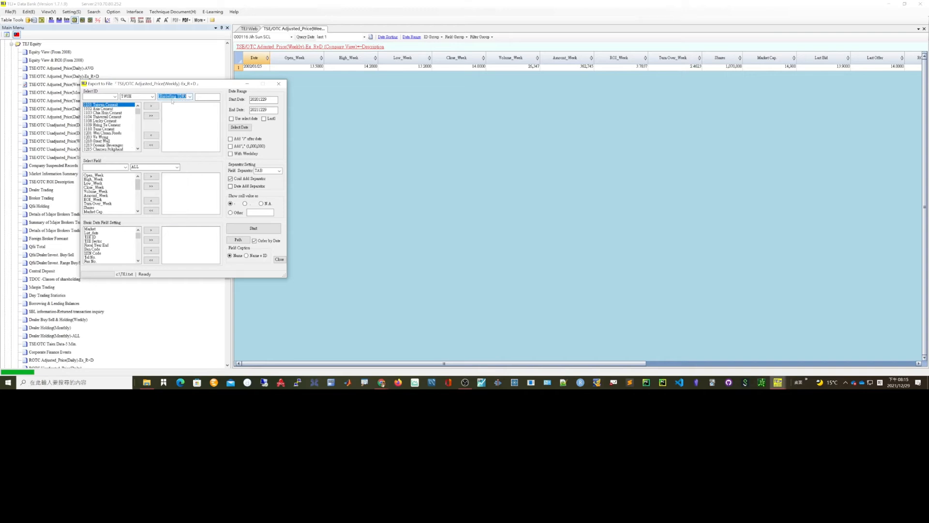
pyautogui.click(190, 96)
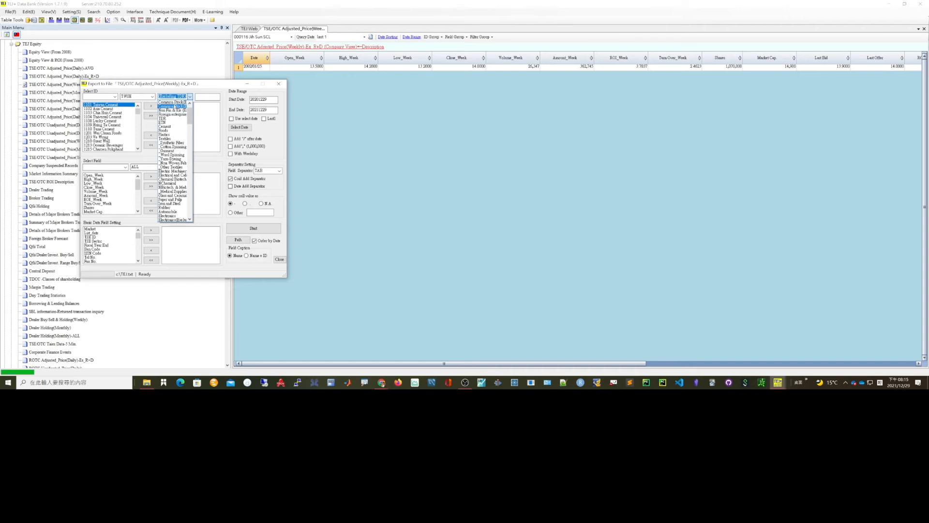
pyautogui.click(176, 107)
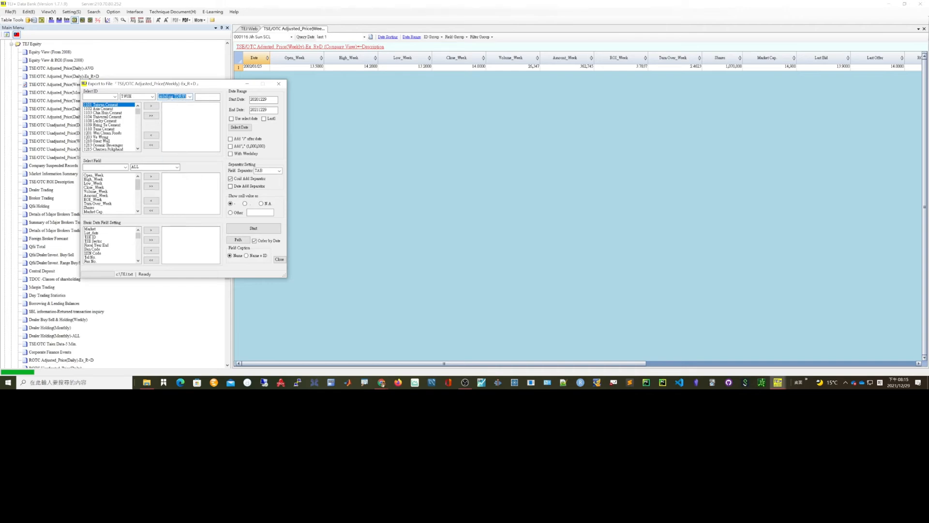
# - Switch the ID category filter back to the common stock option that includes ETFs
pyautogui.moveTo(169, 96); pyautogui.dragTo(189, 98)
pyautogui.click(191, 98)
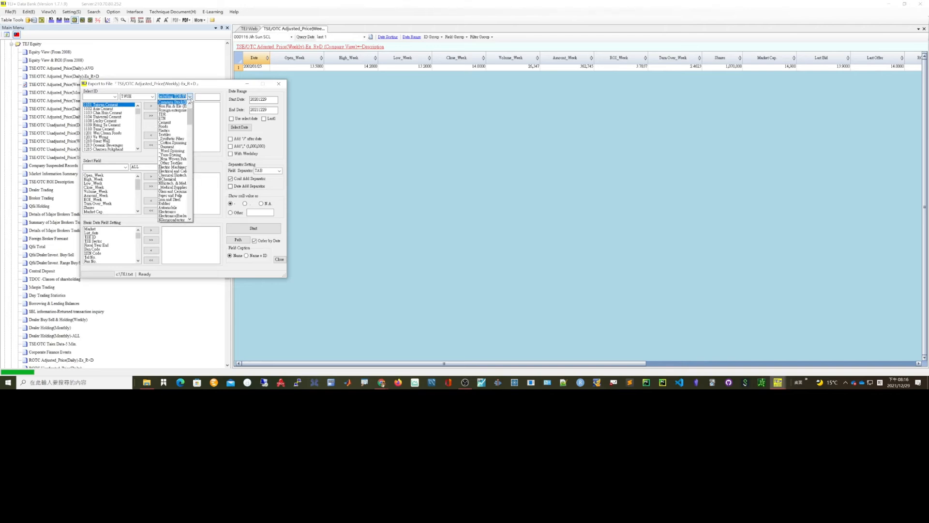
pyautogui.click(190, 103)
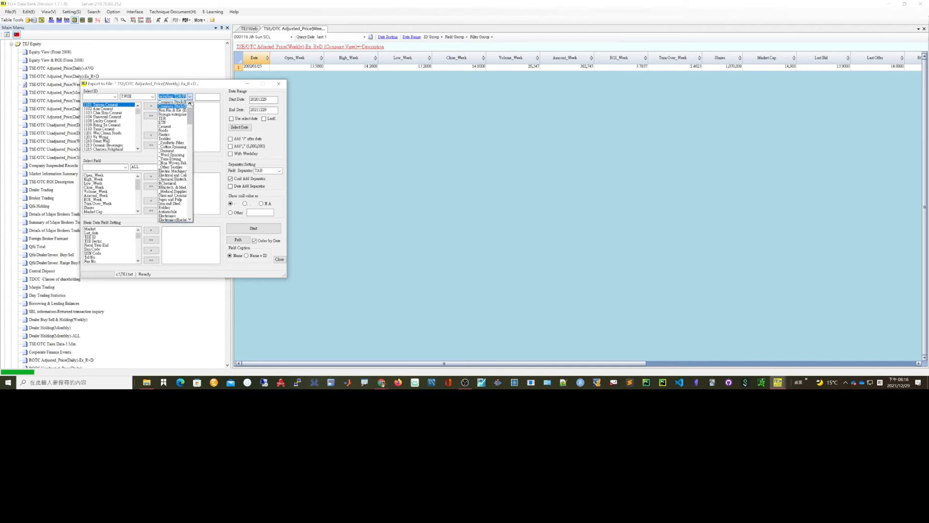
pyautogui.click(190, 102)
pyautogui.click(180, 102)
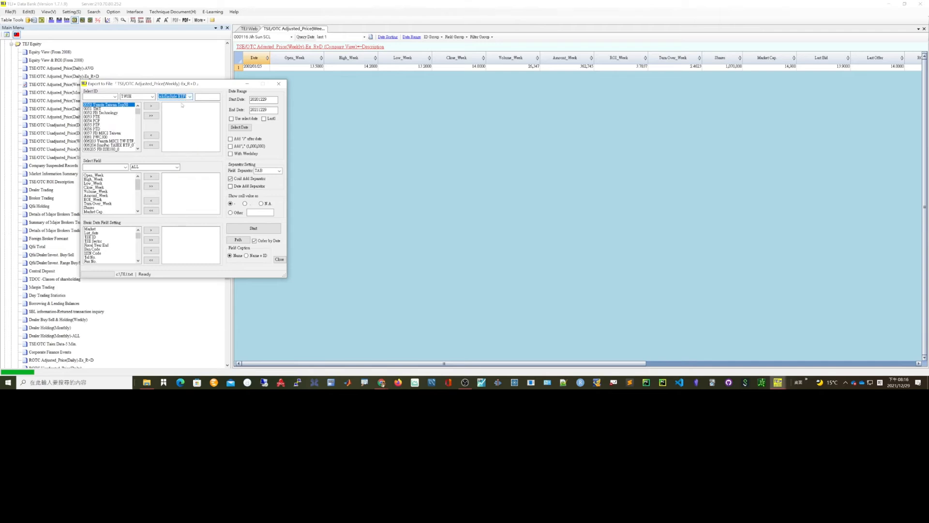
# - Limit the TWSE IDs to the common stock category excluding TDR/F
pyautogui.click(190, 96)
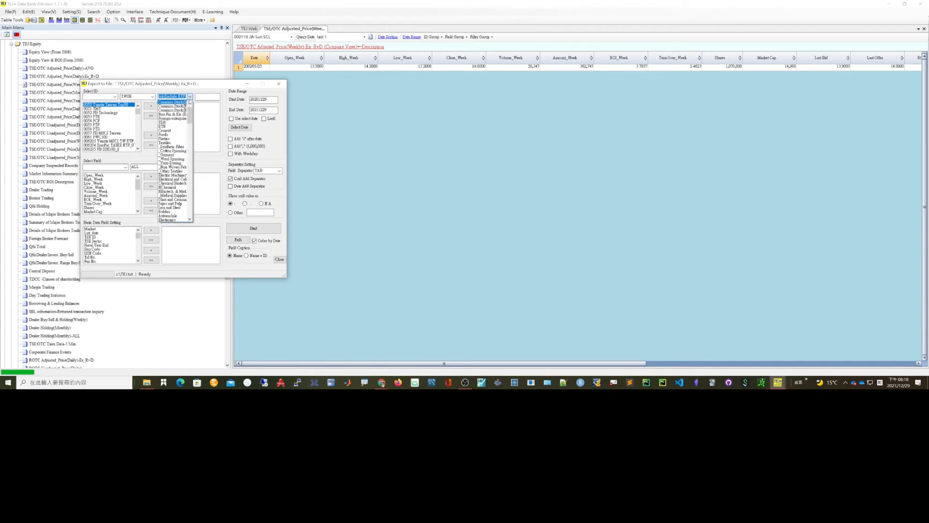
pyautogui.click(182, 106)
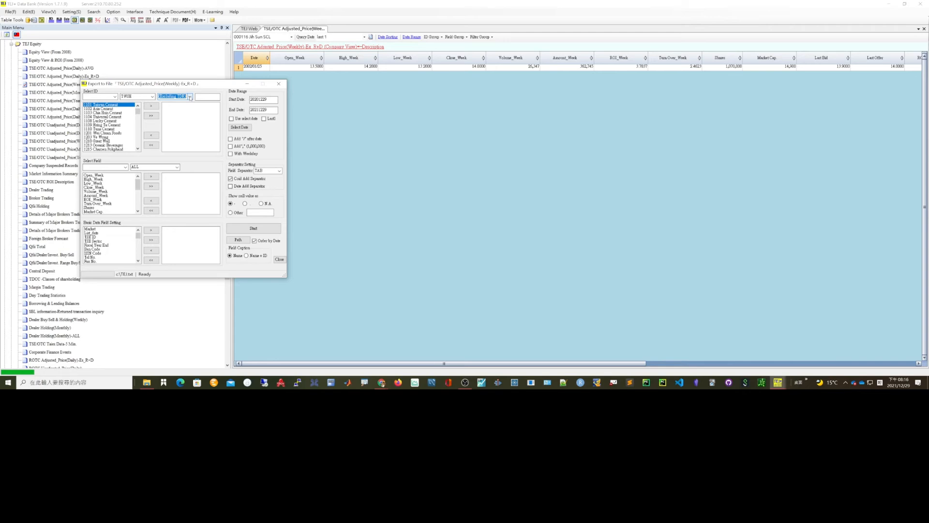
pyautogui.click(189, 97)
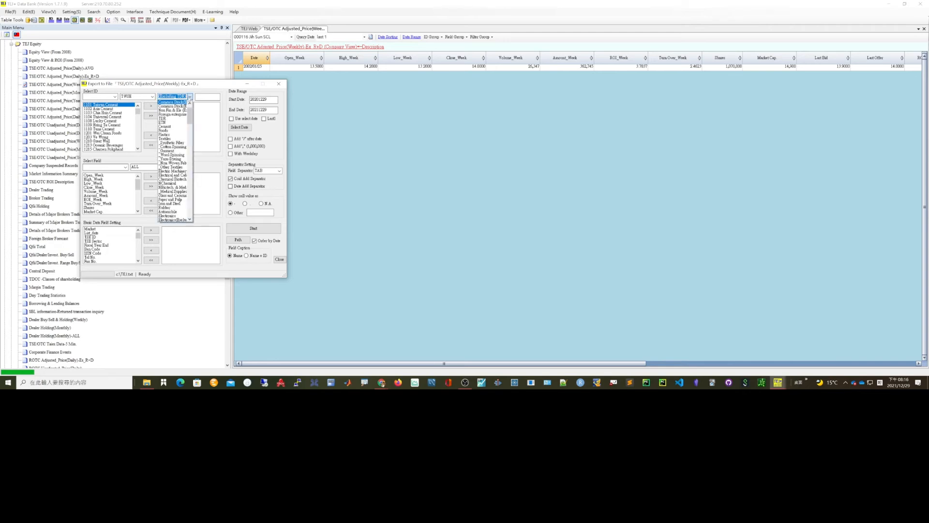
pyautogui.click(179, 106)
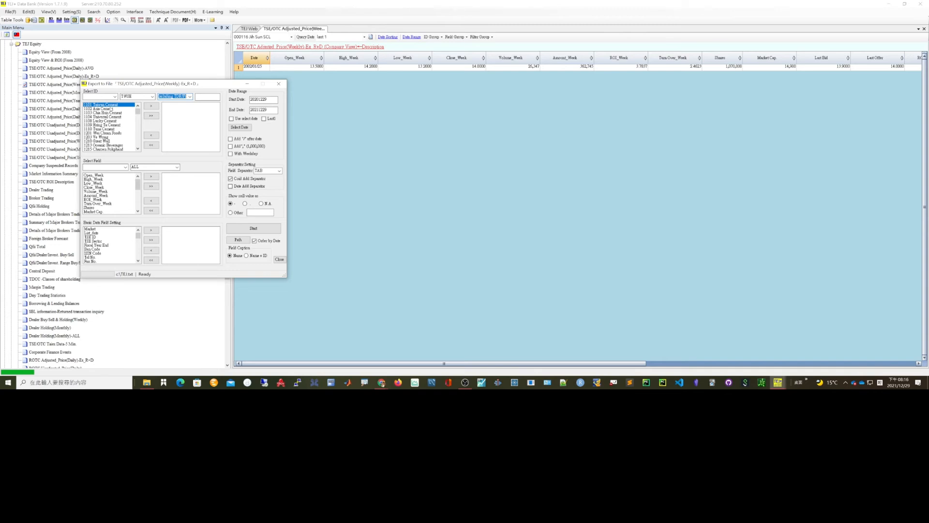
# - Add all listed common stocks to the export selection and clear the selection again
pyautogui.click(151, 117)
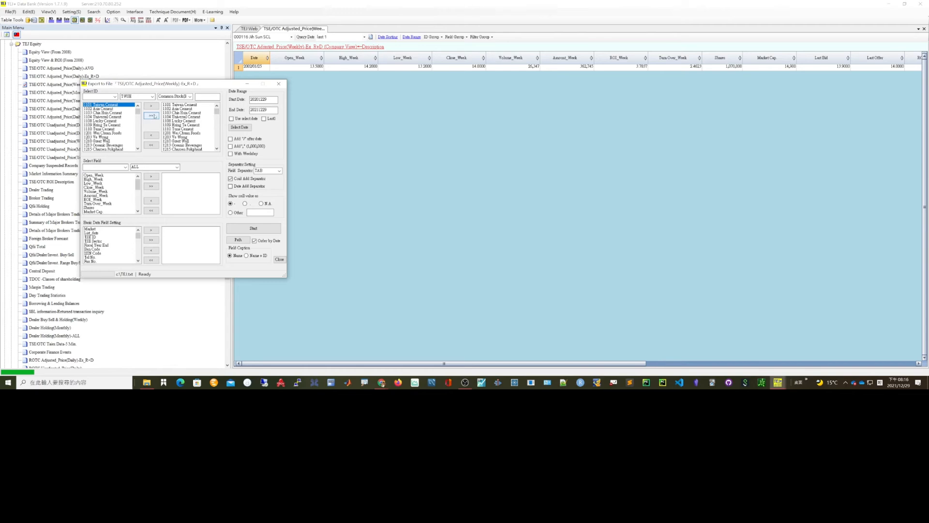
pyautogui.click(155, 147)
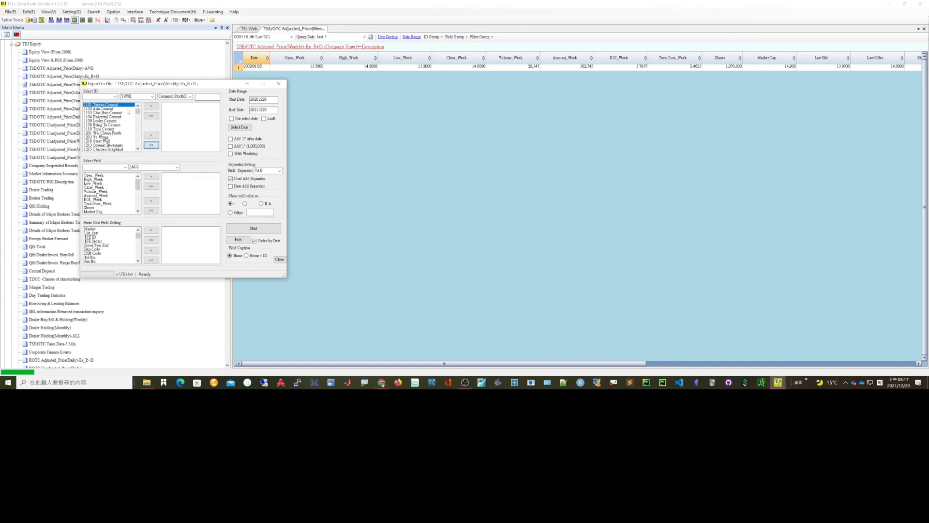
# - Add only the first four companies, 1101 to 1104, to the export selection and remove them again
pyautogui.click(108, 110)
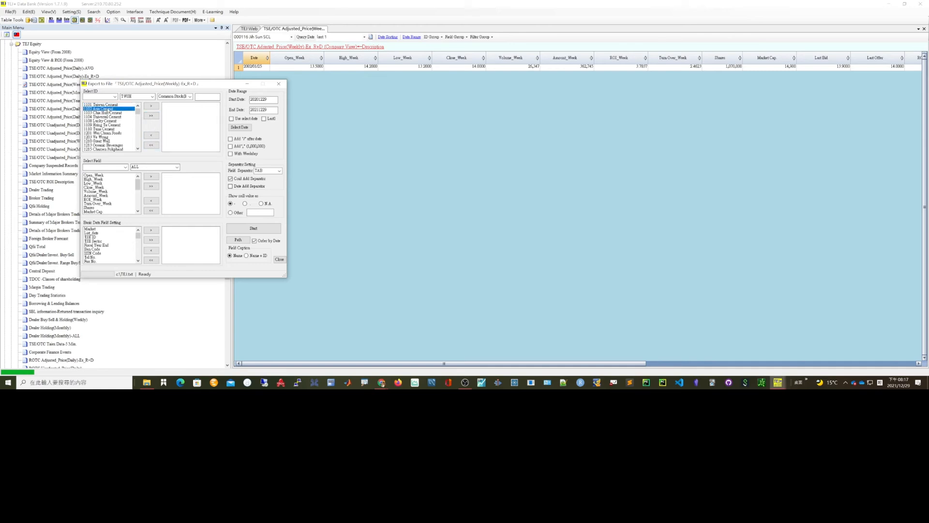
pyautogui.click(112, 105)
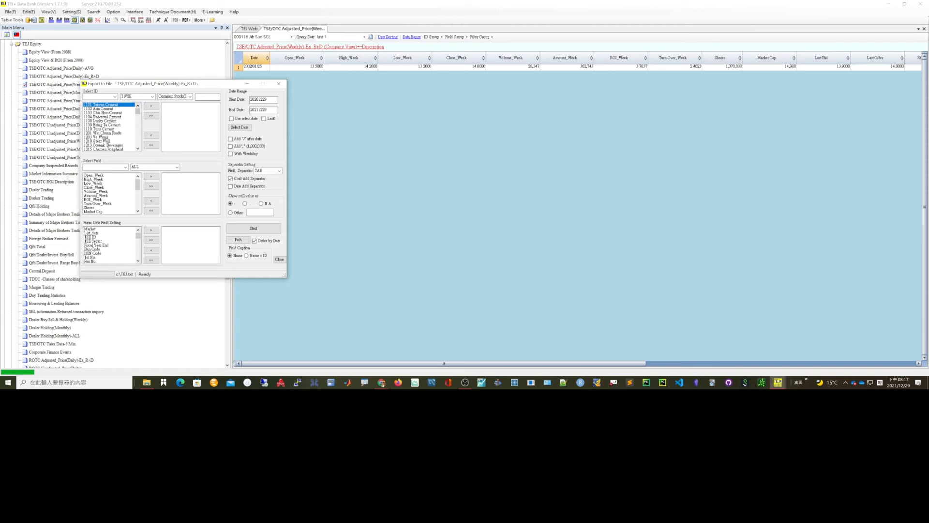
pyautogui.keyDown('shift'); pyautogui.click(111, 116); pyautogui.keyUp('shift')
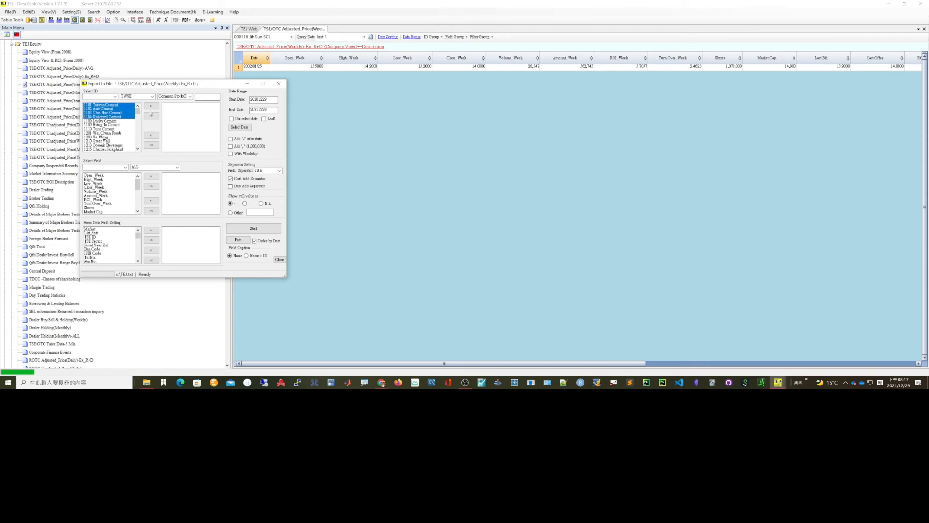
pyautogui.click(152, 107)
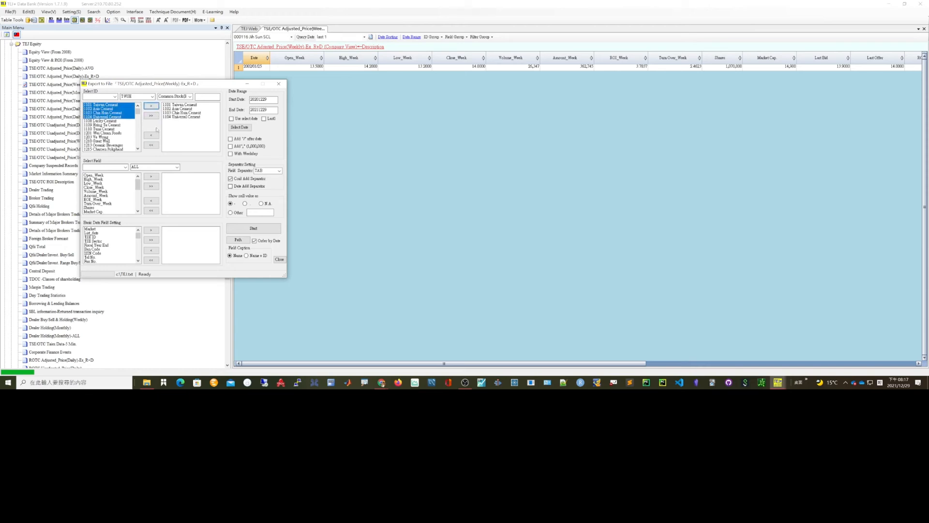
pyautogui.click(151, 145)
# - Add all IDs of the filtered common stock list to the export selection
pyautogui.moveTo(138, 112)
pyautogui.mouseDown()
pyautogui.moveTo(138, 124)
pyautogui.moveTo(138, 108)
pyautogui.mouseUp()
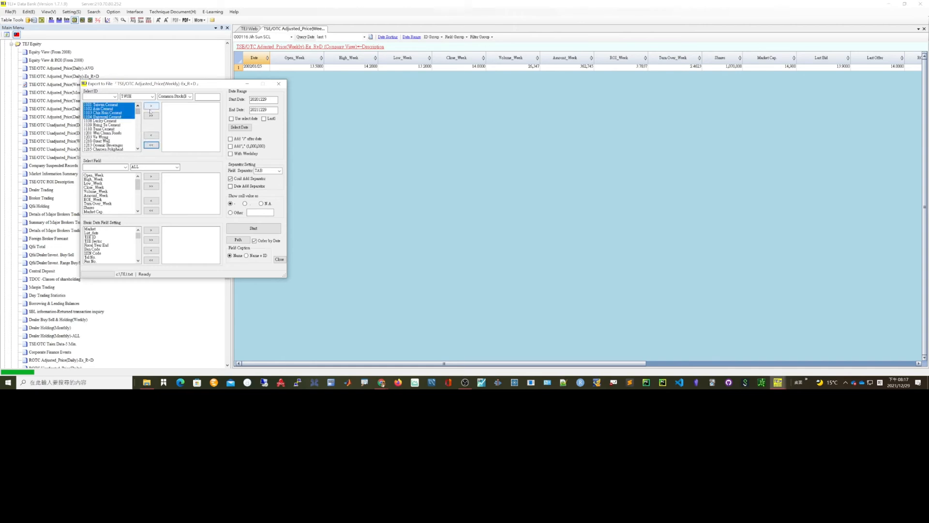
pyautogui.click(130, 105)
pyautogui.click(130, 110)
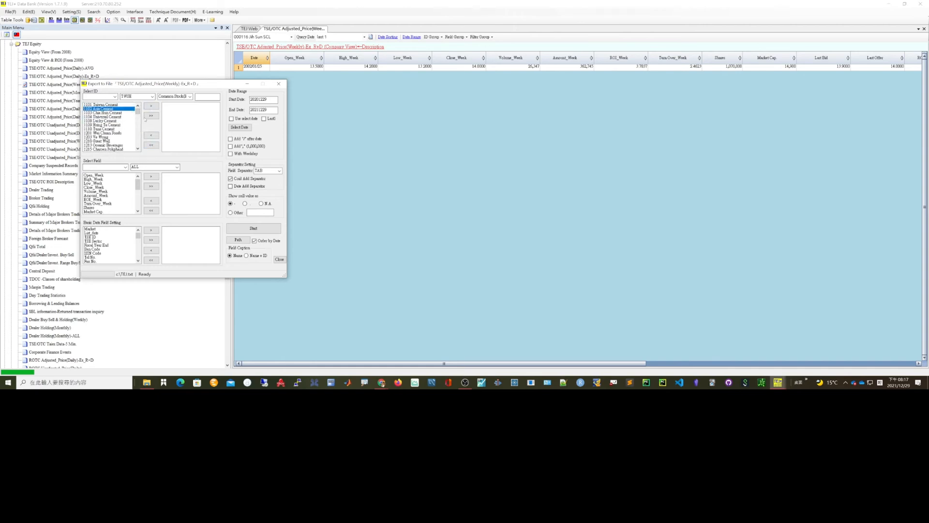
pyautogui.click(146, 116)
pyautogui.click(145, 118)
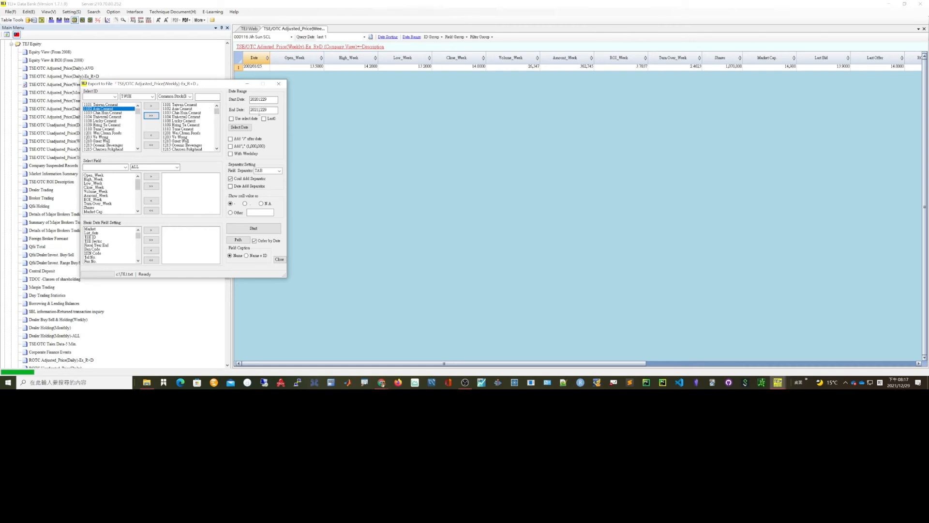
# - Add the fields Open_Week, High_Week, Low_Week, Close_Week and Volume_Week to the export
pyautogui.click(268, 99)
pyautogui.click(85, 167)
pyautogui.click(90, 176)
pyautogui.keyDown('shift'); pyautogui.click(96, 191); pyautogui.keyUp('shift')
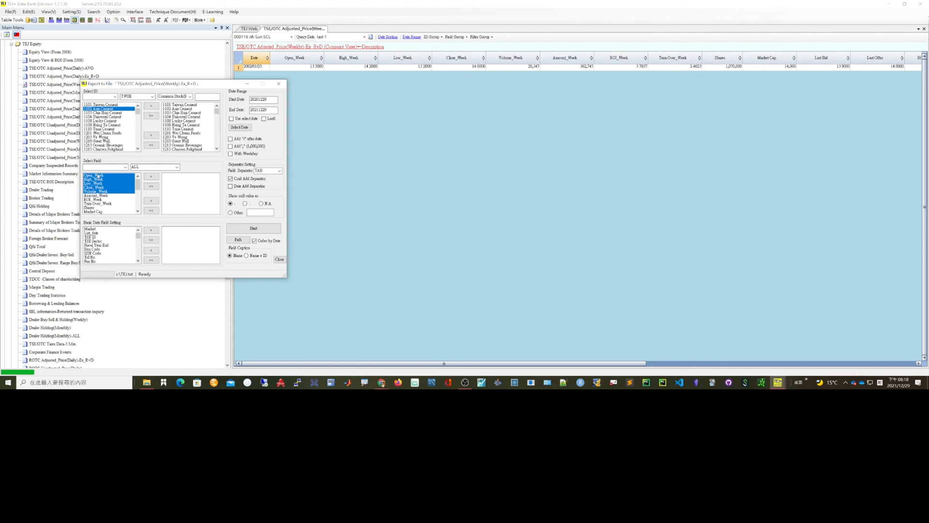
pyautogui.click(152, 177)
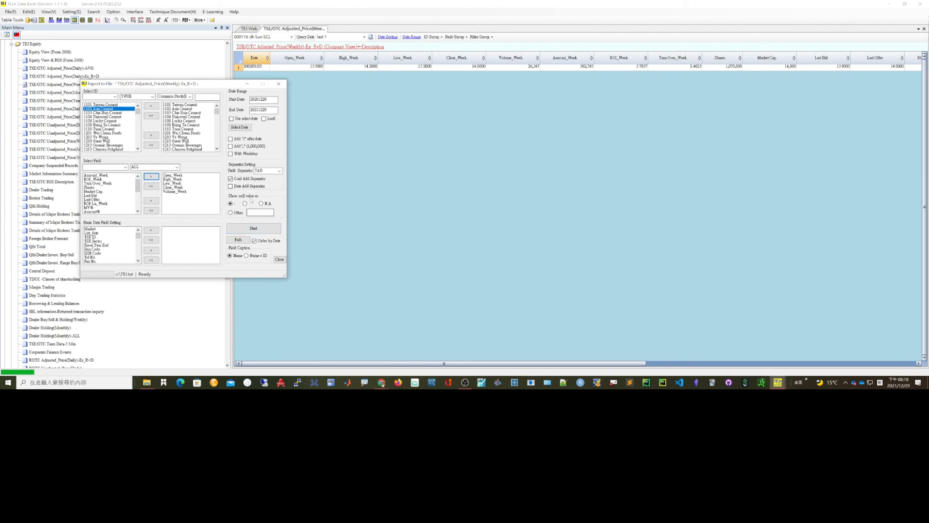
# - Set the export destination to a *.txt file named test_tej in the Downloads folder
pyautogui.click(239, 239)
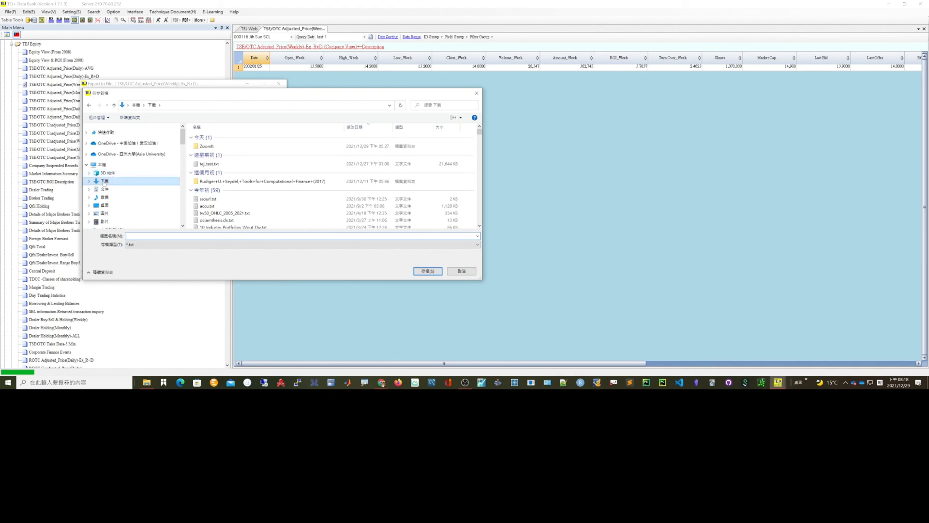
pyautogui.click(140, 235)
pyautogui.write('test')
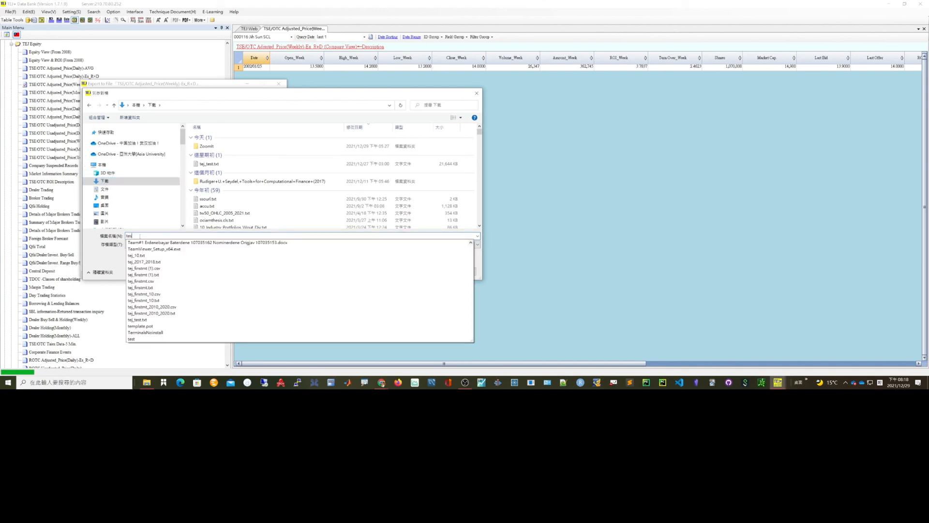
pyautogui.write('_tej')
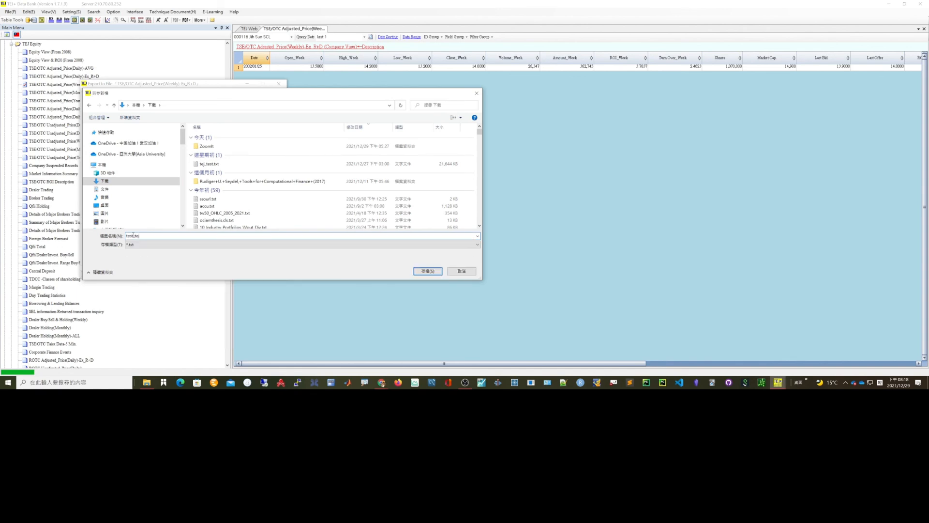
pyautogui.click(140, 247)
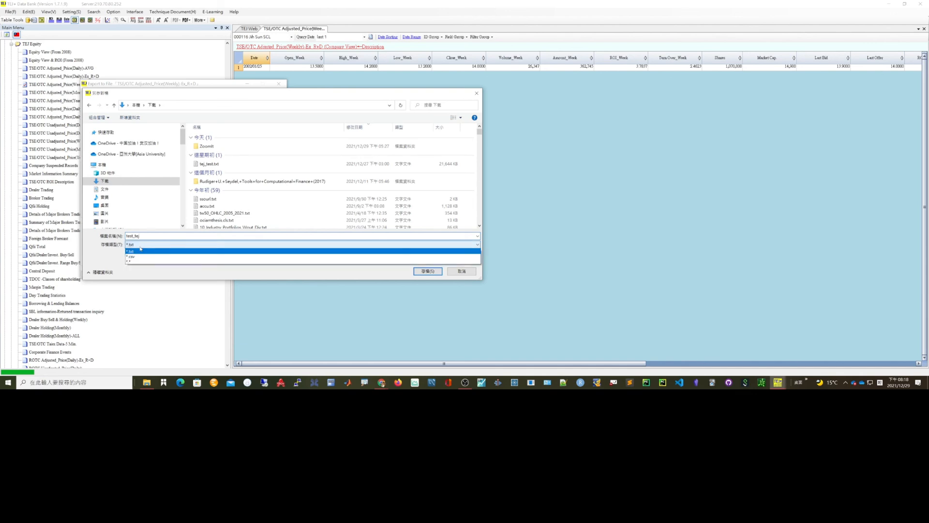
pyautogui.click(134, 250)
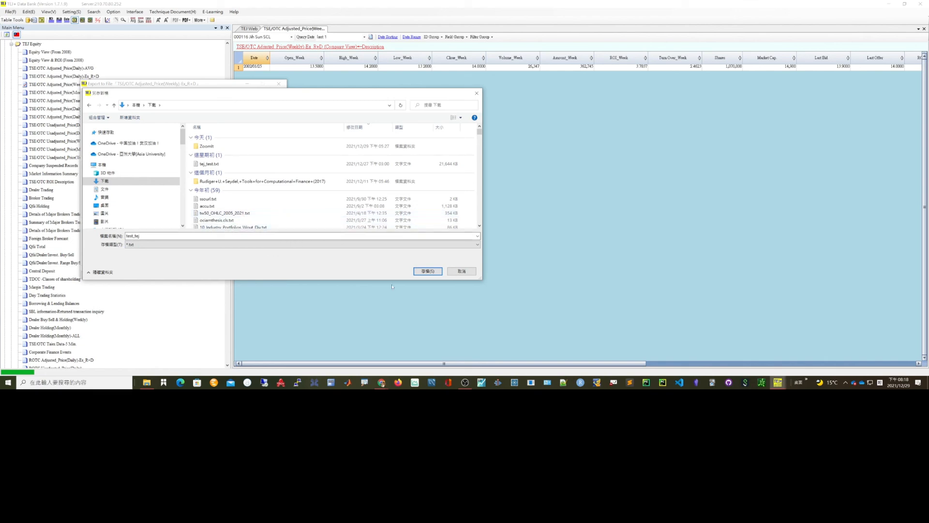
pyautogui.click(425, 272)
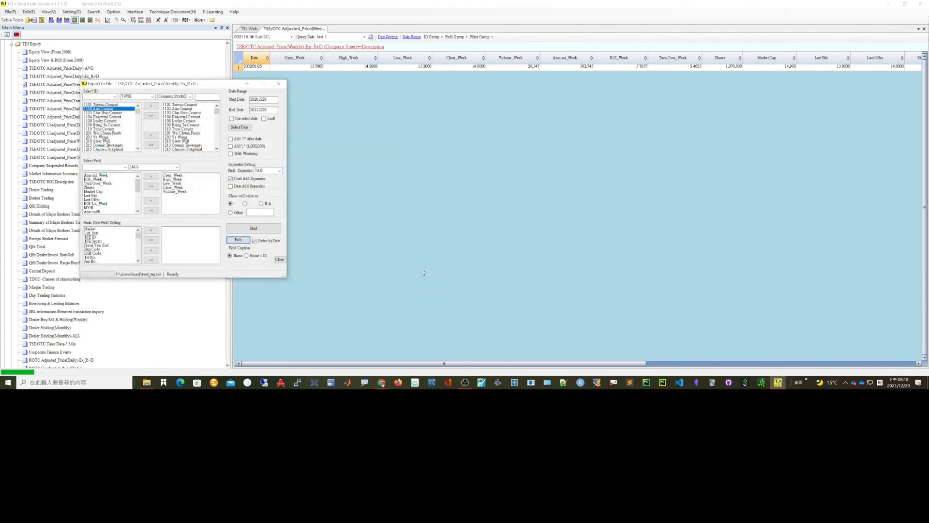
# - Run the export with the default number of companies per batch and close the export status report
pyautogui.click(257, 230)
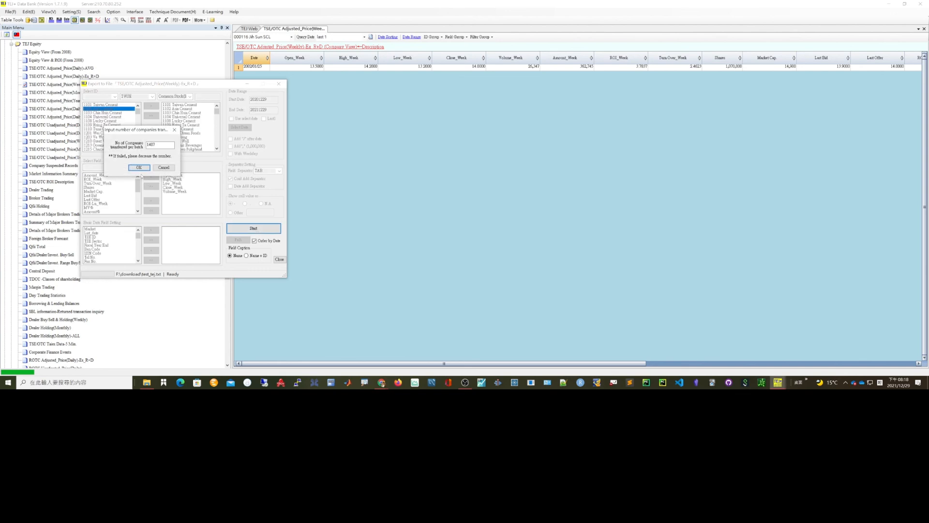
pyautogui.click(139, 167)
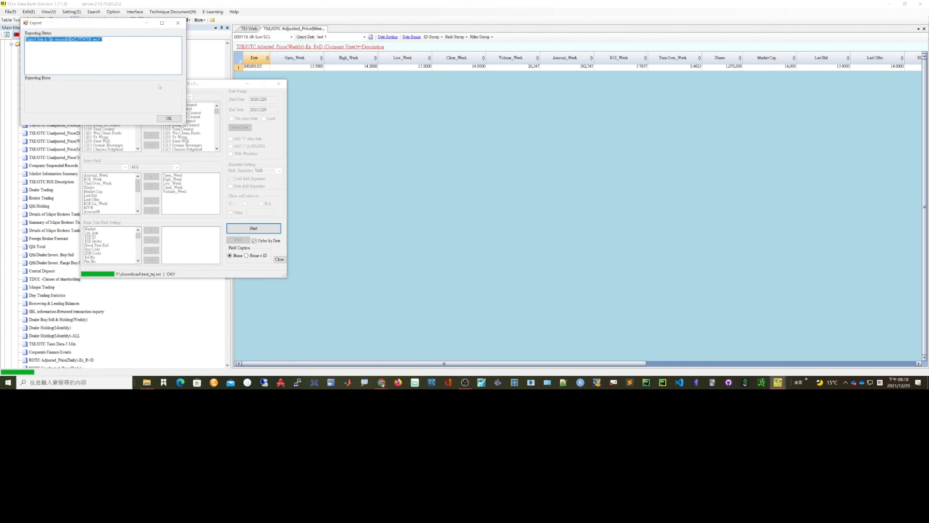
pyautogui.click(166, 119)
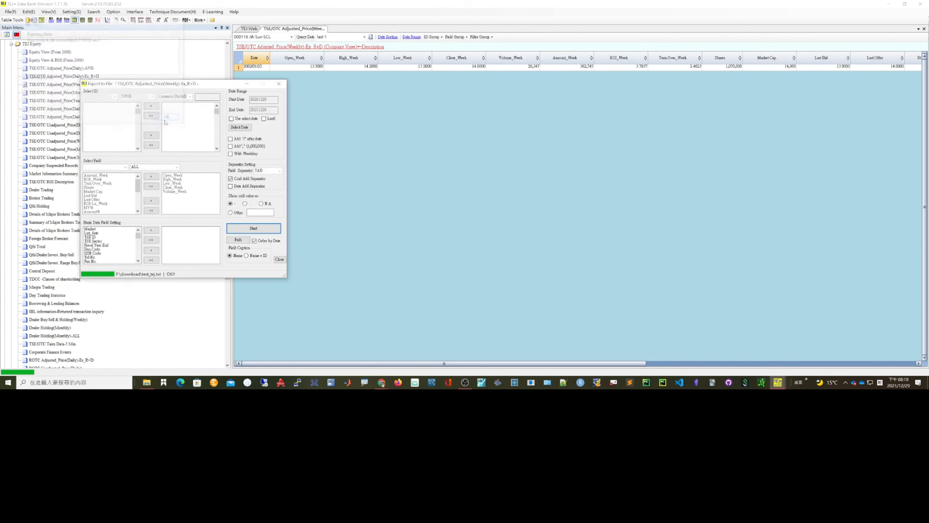
# - Switch to File Explorer and preview the exported test_tej.txt file in the Downloads folder
pyautogui.click(146, 382)
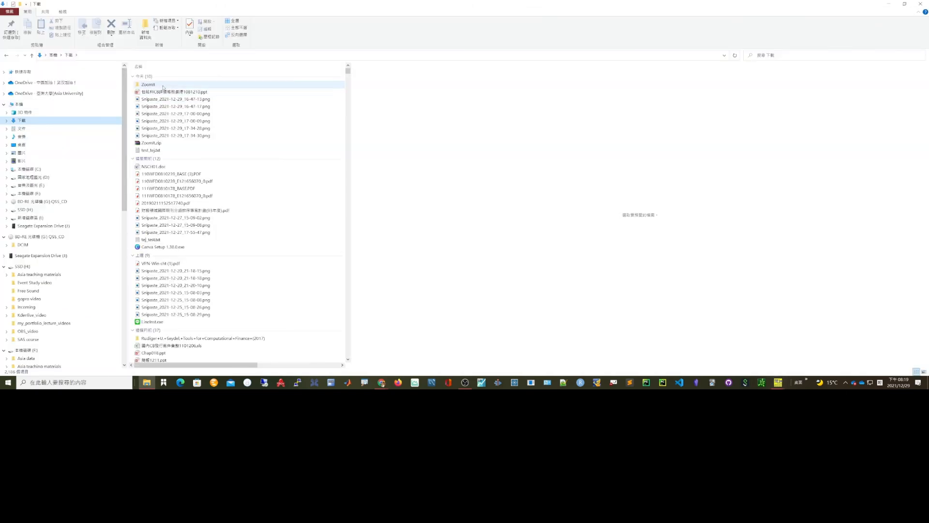
pyautogui.click(151, 150)
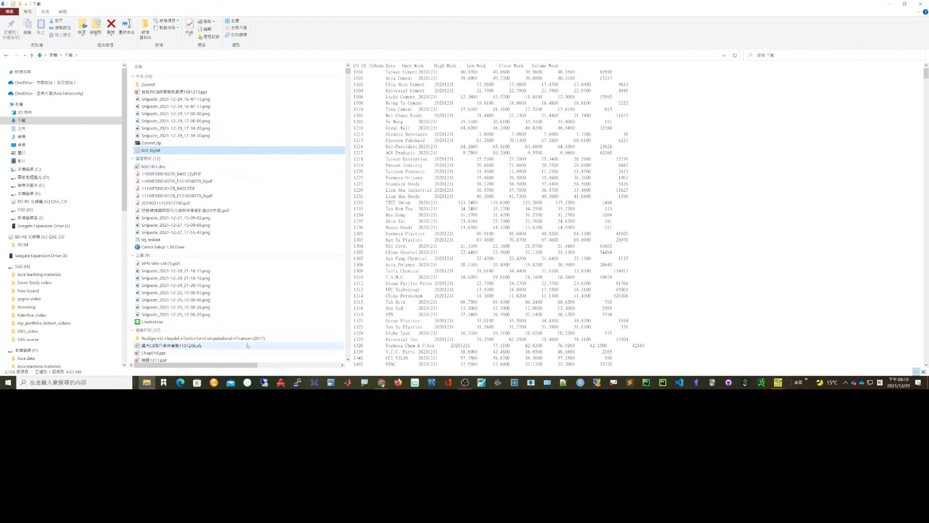
# - Switch to the Chrome window showing the TEJ software download page
pyautogui.click(382, 383)
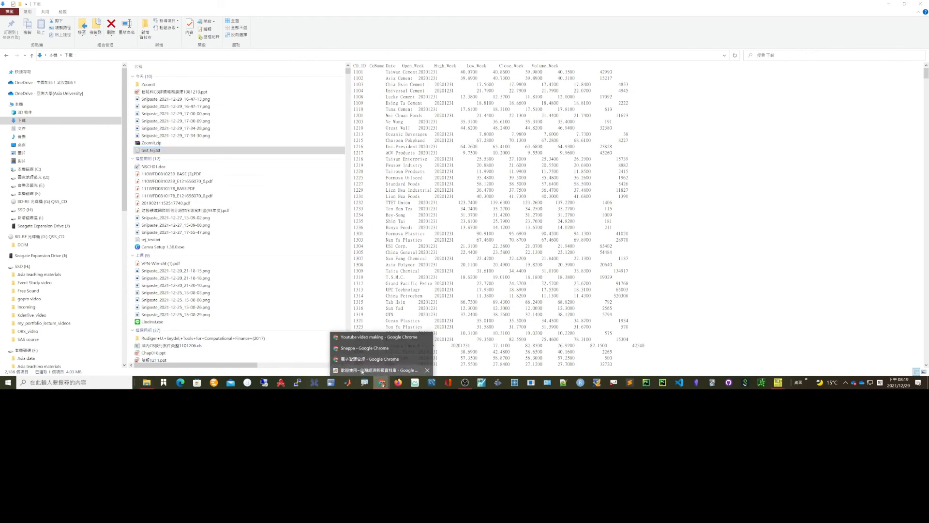
pyautogui.click(349, 369)
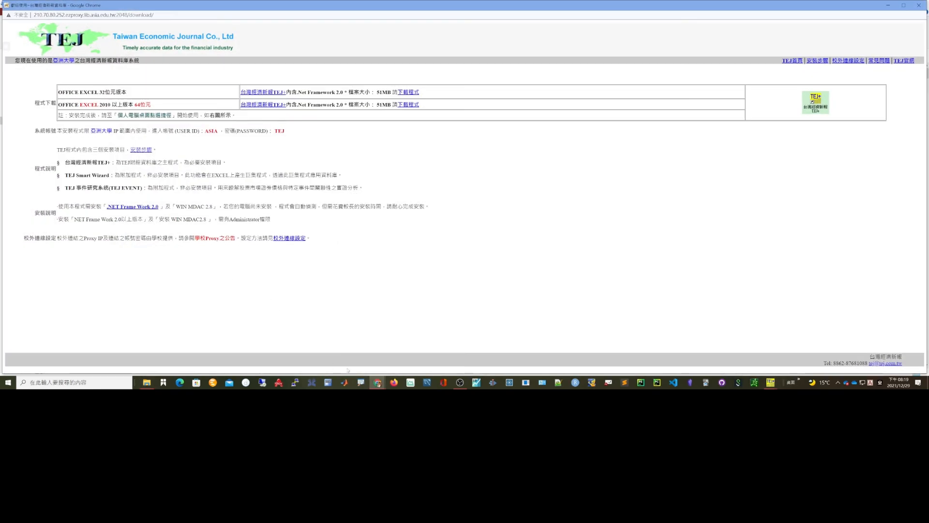